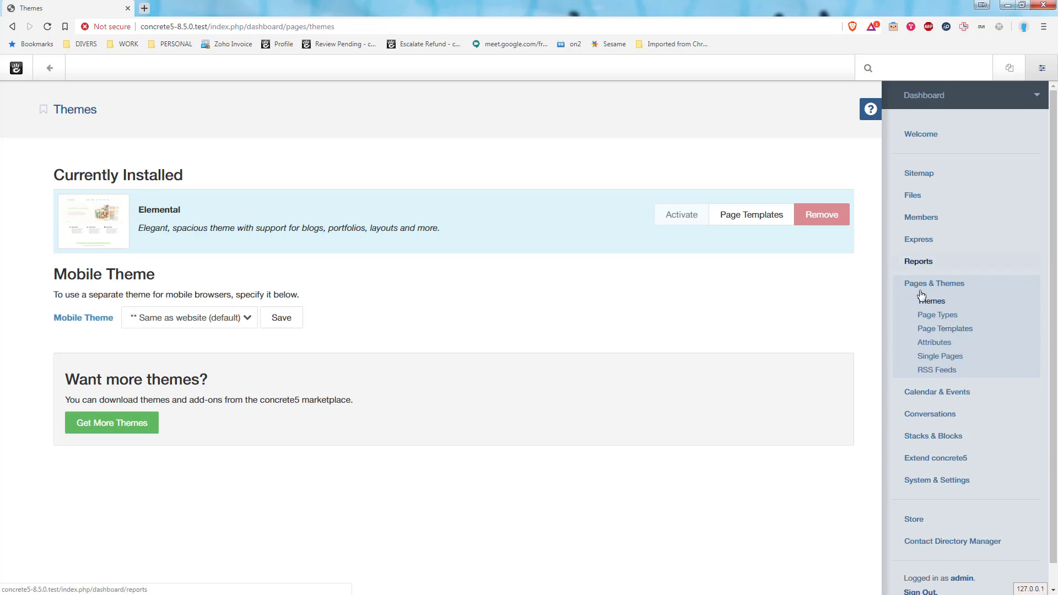
Open the Empty Page type's output defaults for the Full (Default) template in edit mode.
click(928, 315)
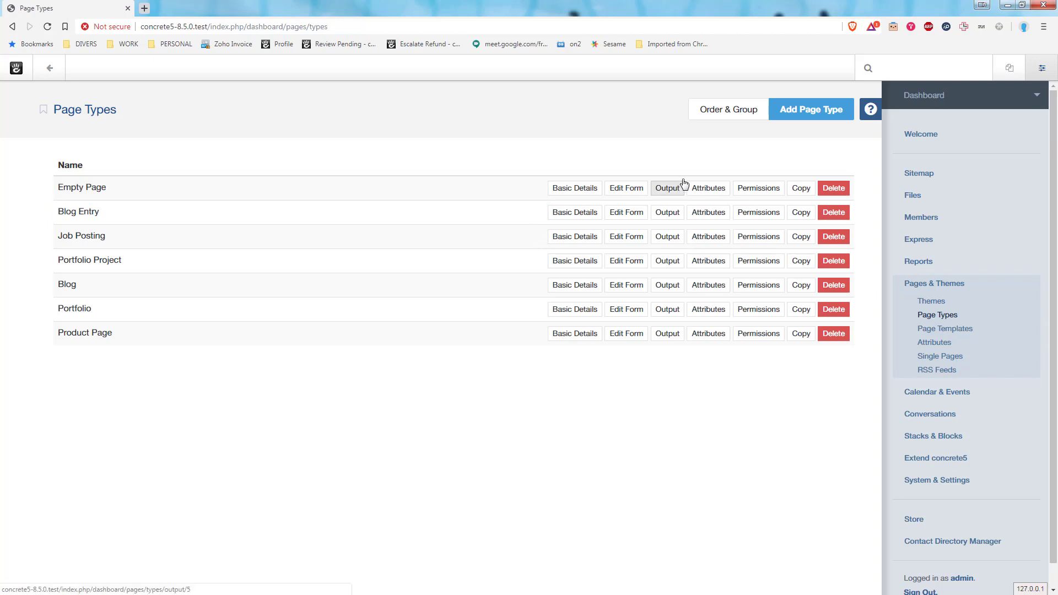
click(669, 191)
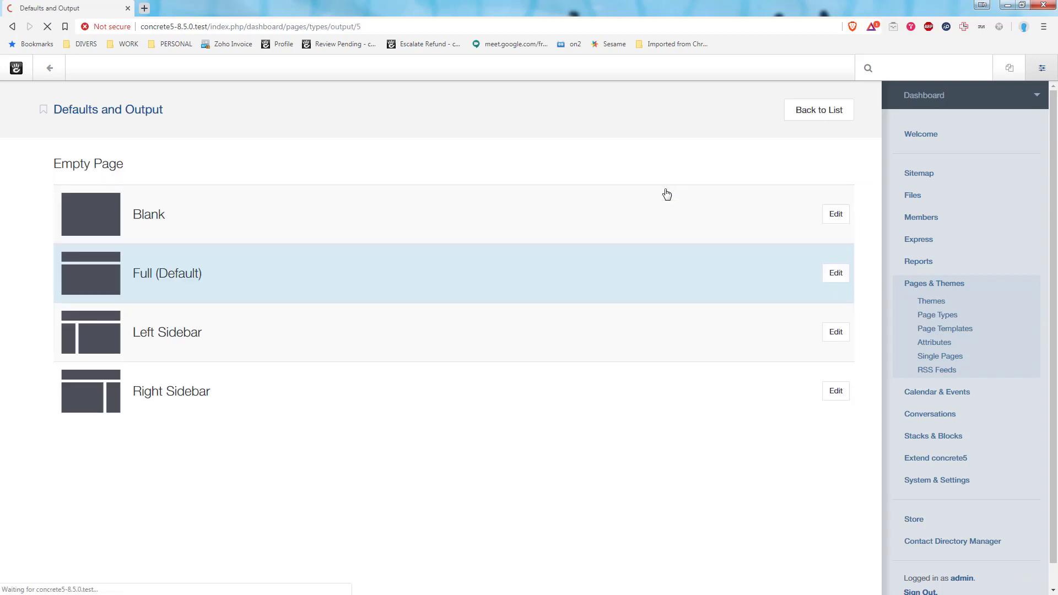
click(838, 278)
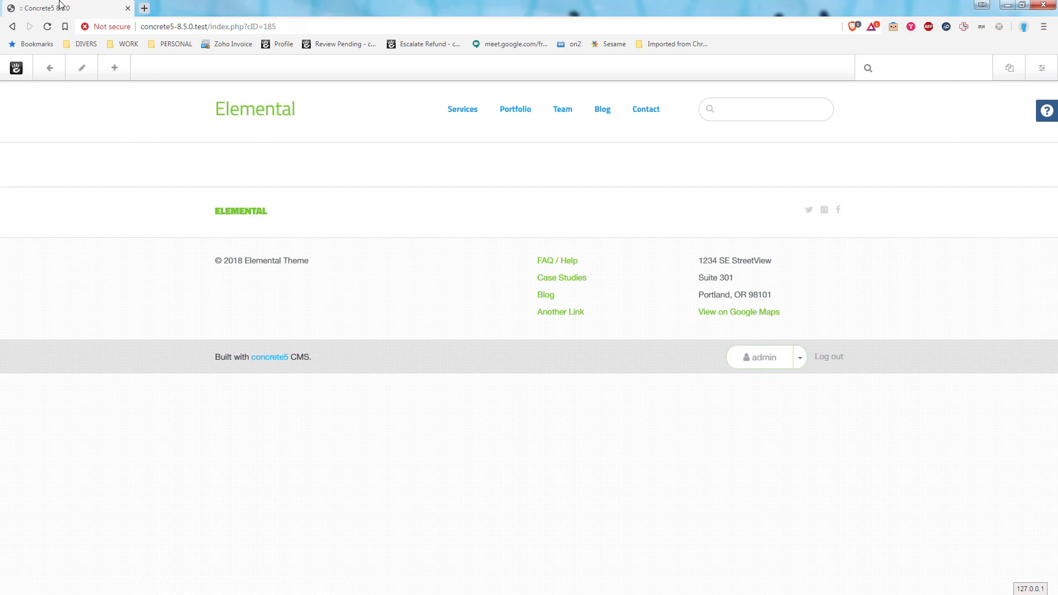
click(82, 68)
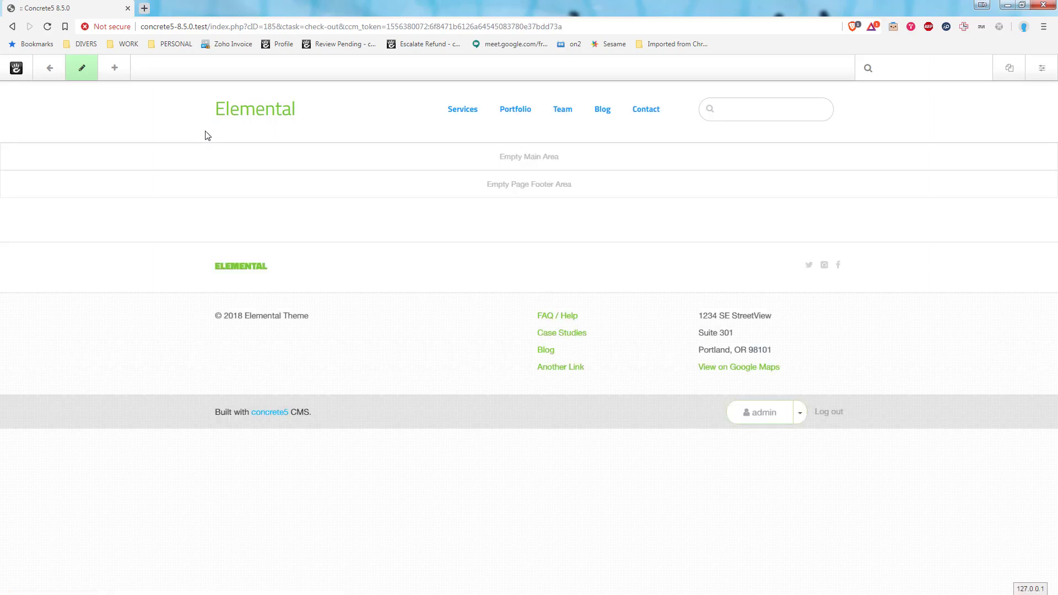
Add a Content block reading "COntent block" to the empty Main area and save it.
click(121, 80)
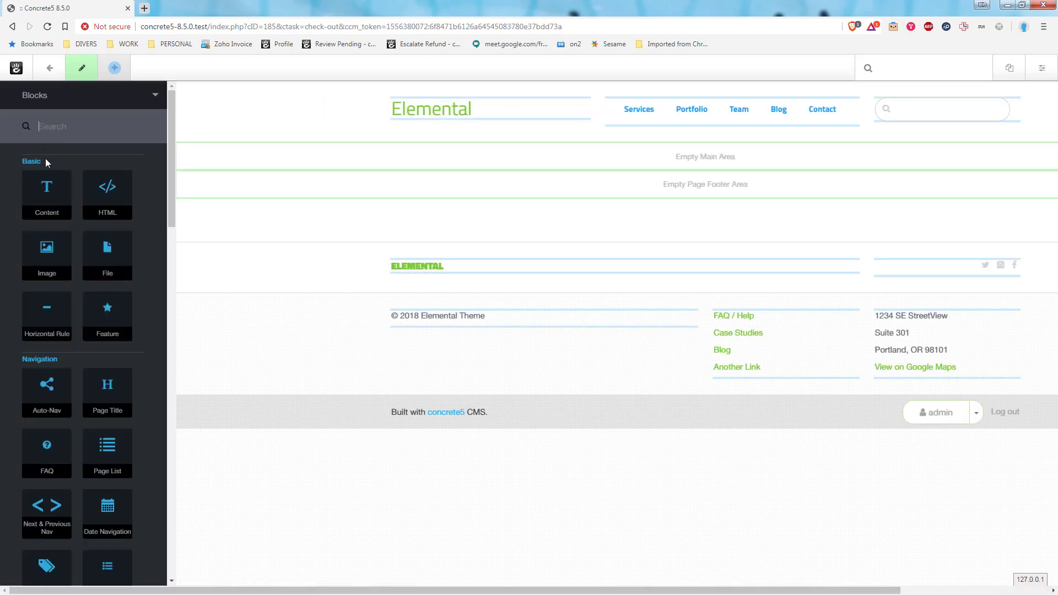
drag(49, 194, 406, 161)
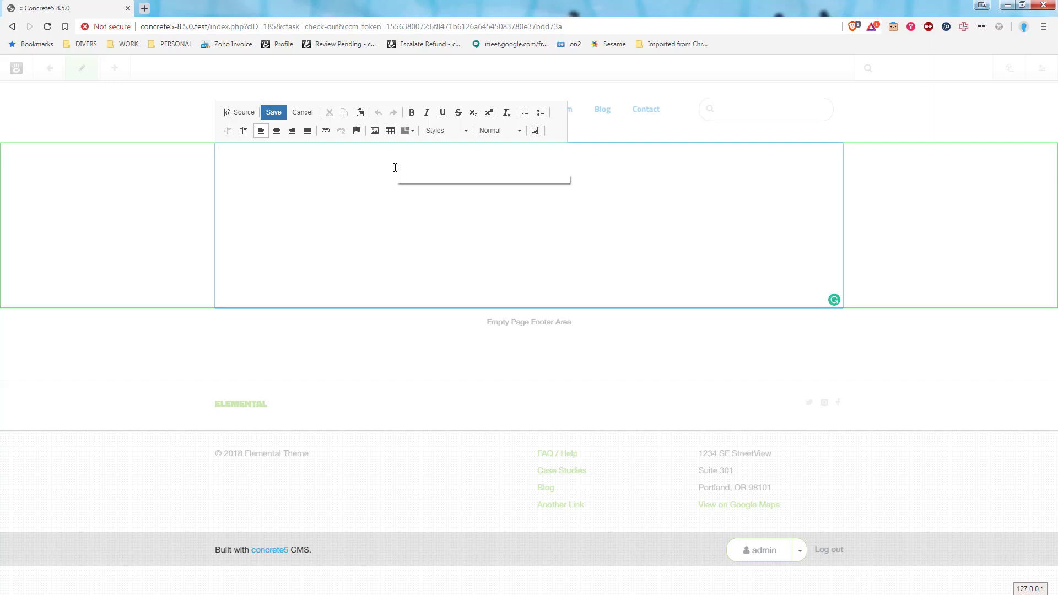
text(COntent blo)
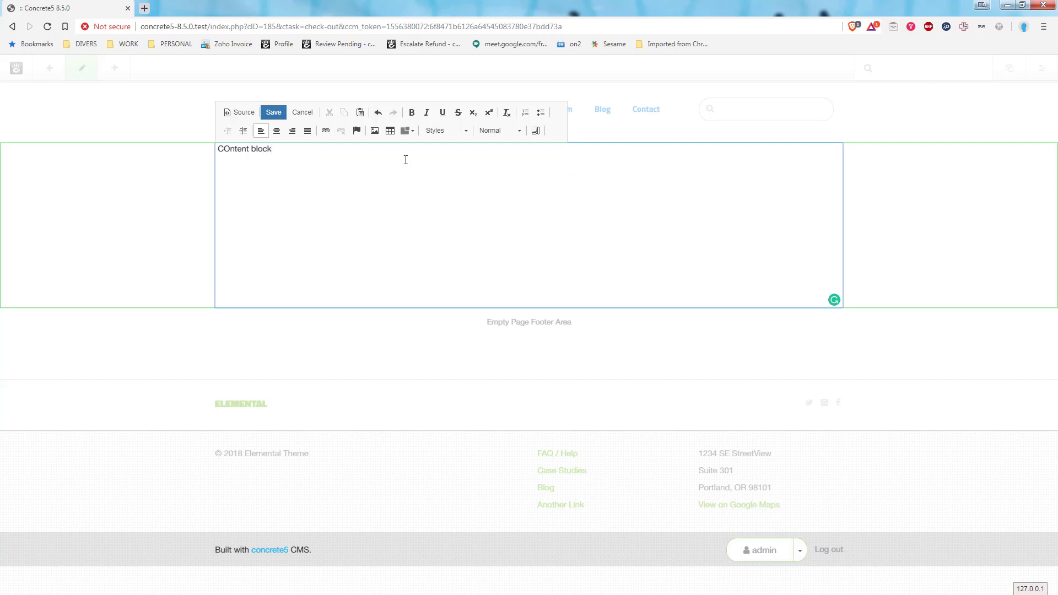
text(ck)
click(274, 112)
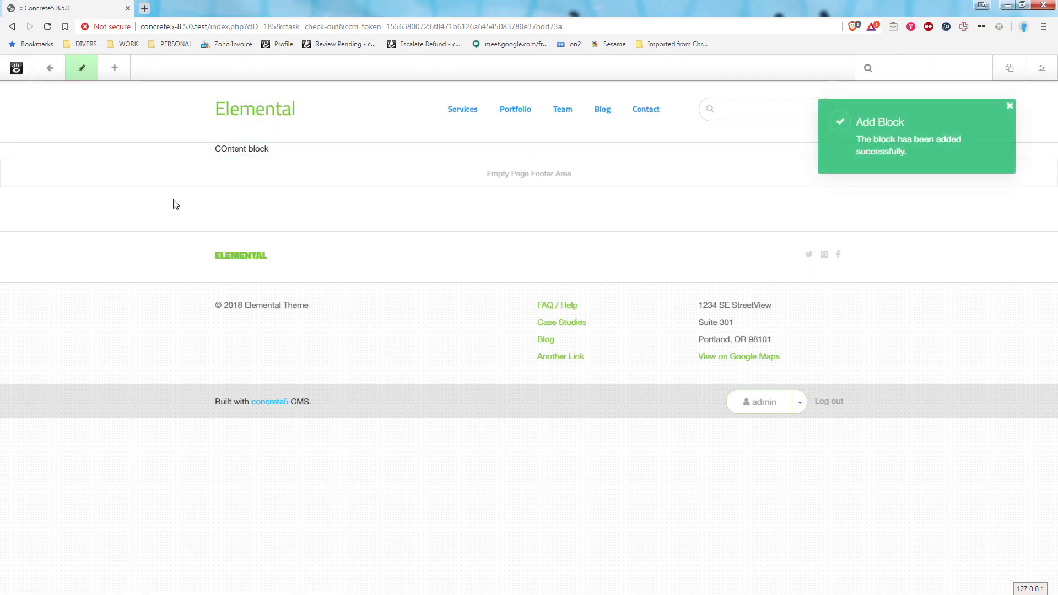
Add a two-column Twitter Bootstrap grid layout to the Main area below the content block.
click(46, 164)
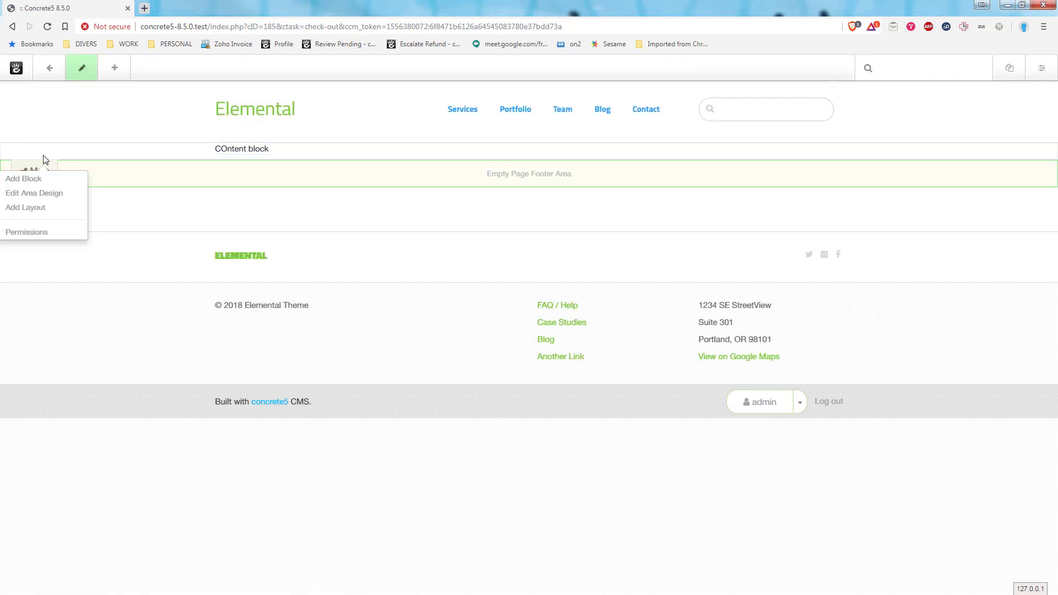
click(44, 156)
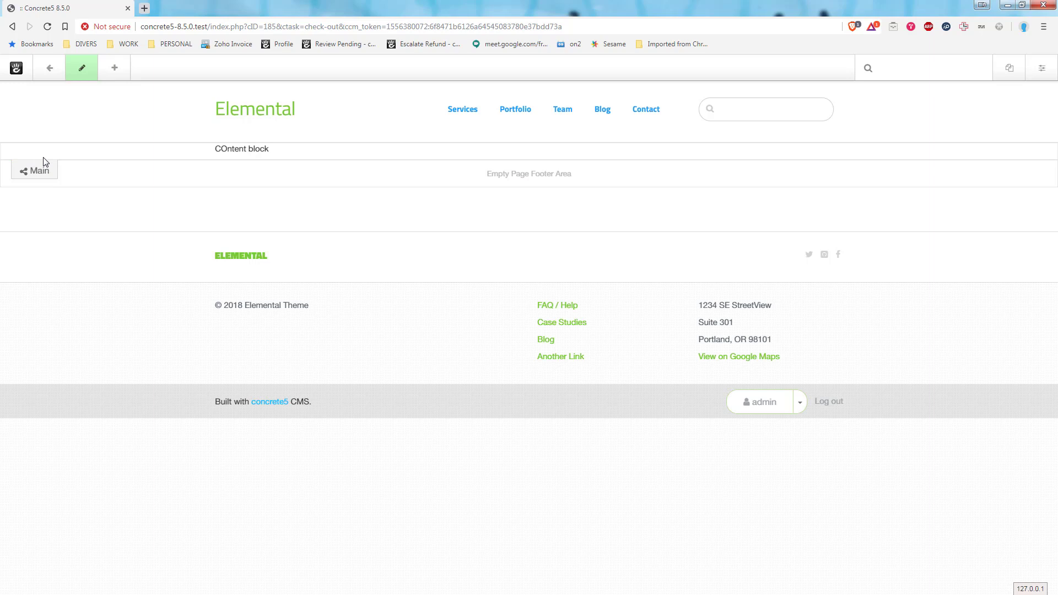
click(48, 173)
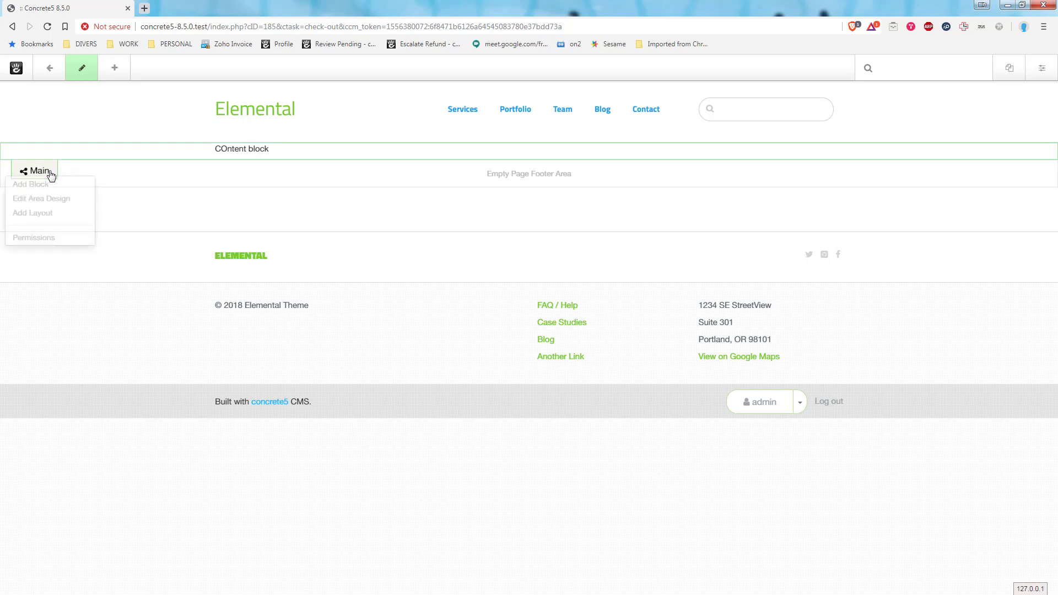
click(42, 215)
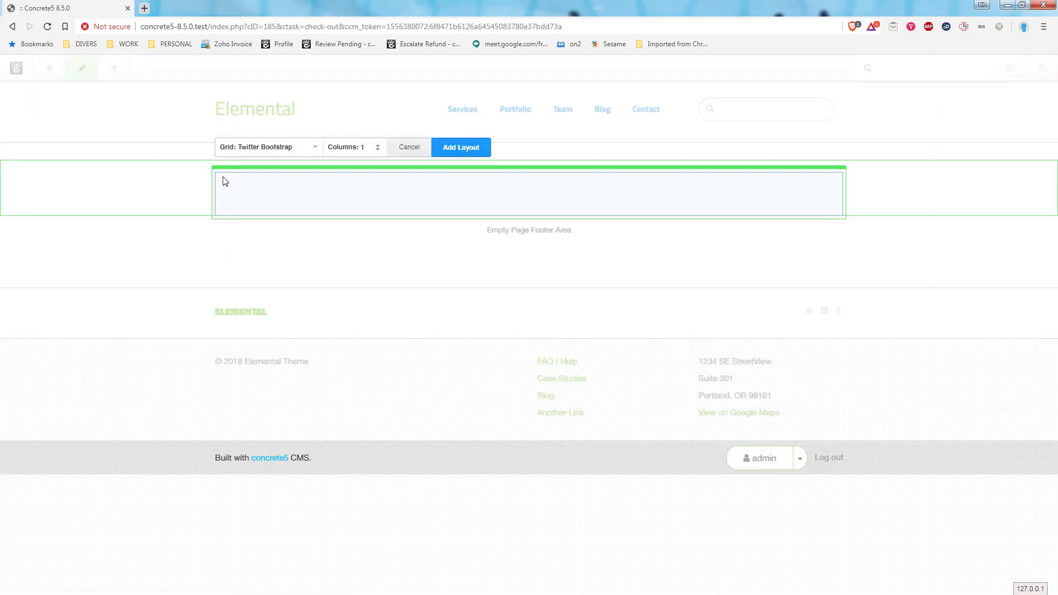
click(378, 145)
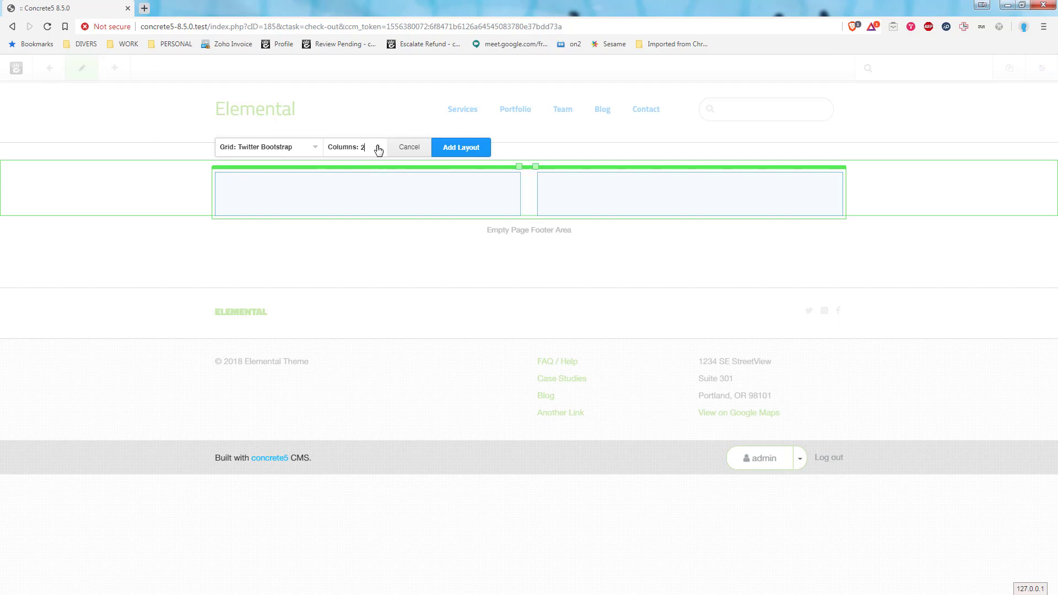
click(453, 148)
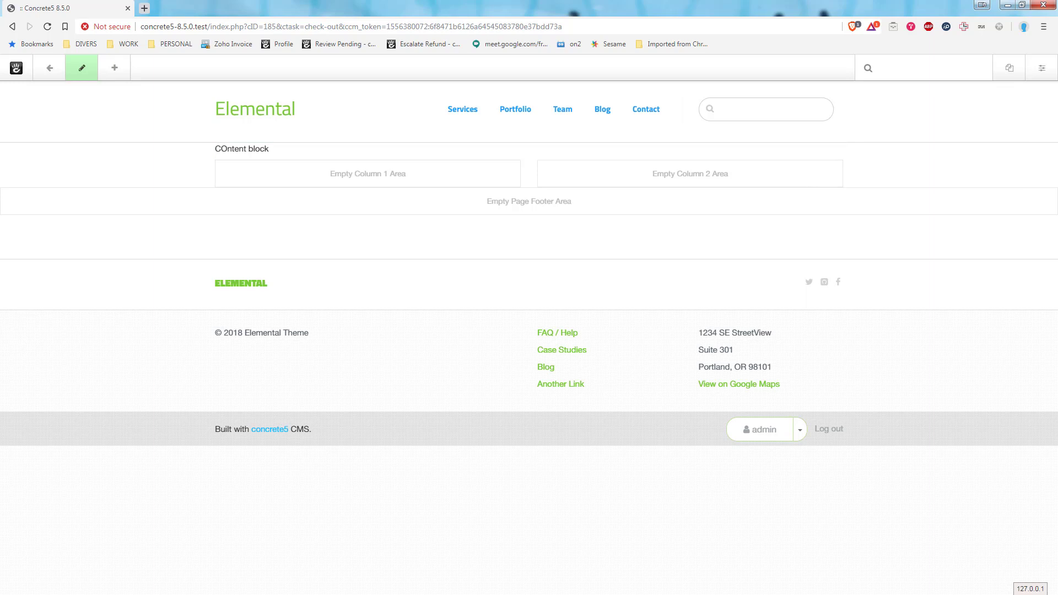
Add a second two-column Twitter Bootstrap layout to the Main area beneath the first layout.
click(44, 202)
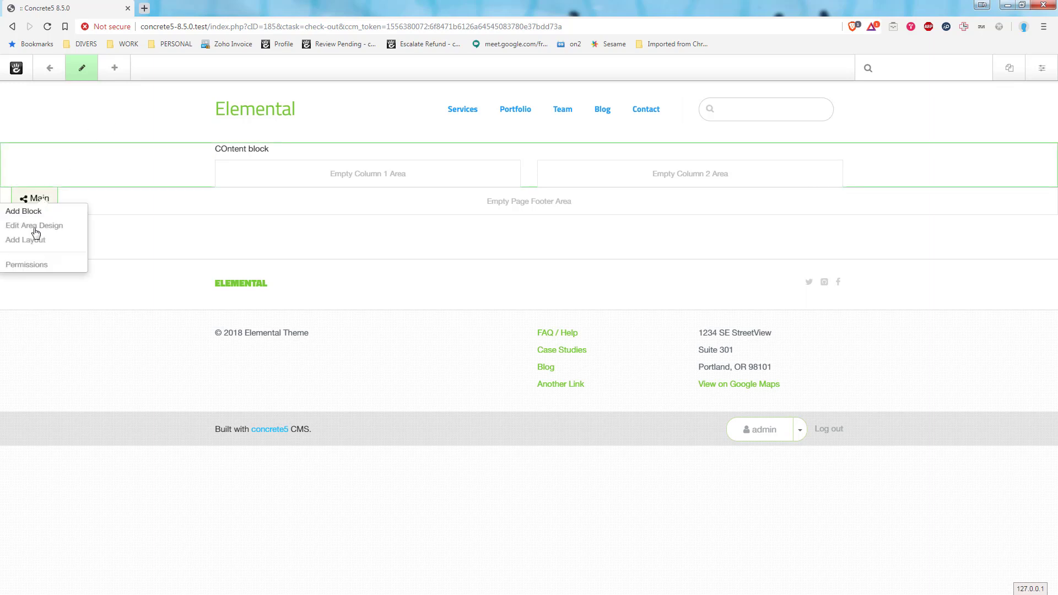
click(32, 240)
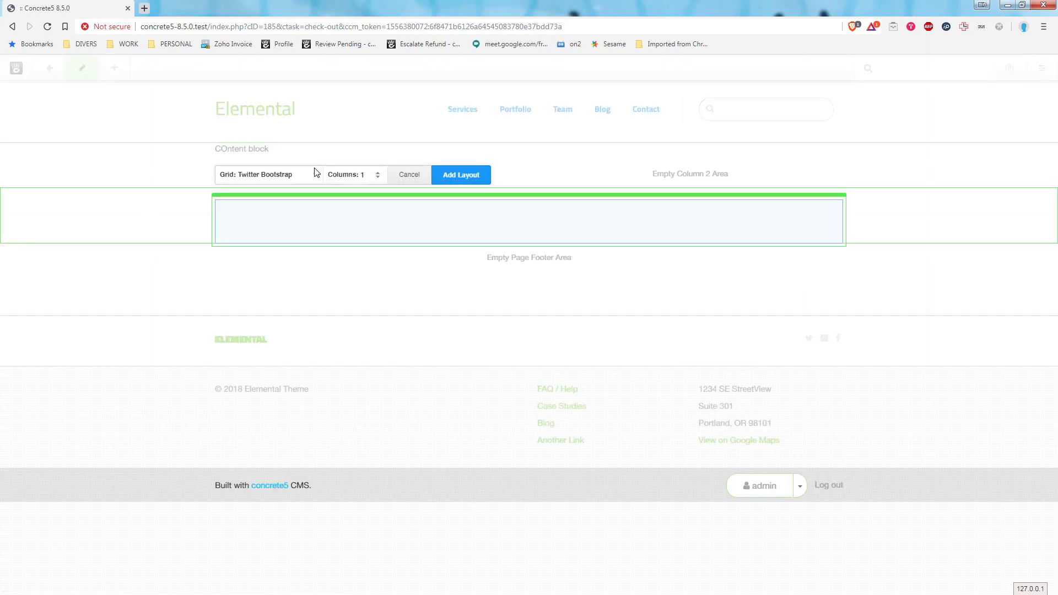
click(378, 173)
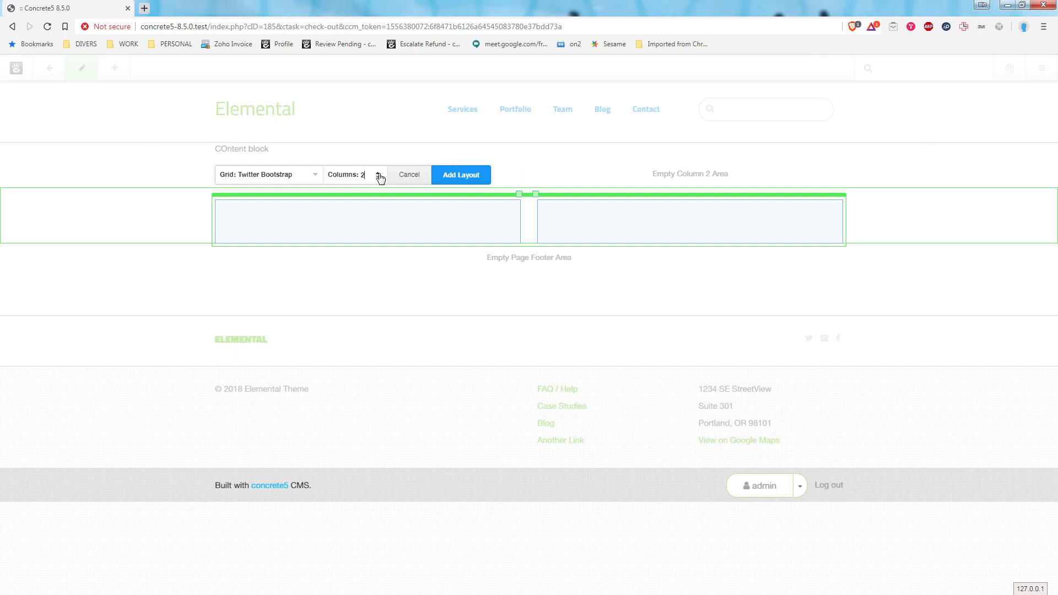
click(446, 176)
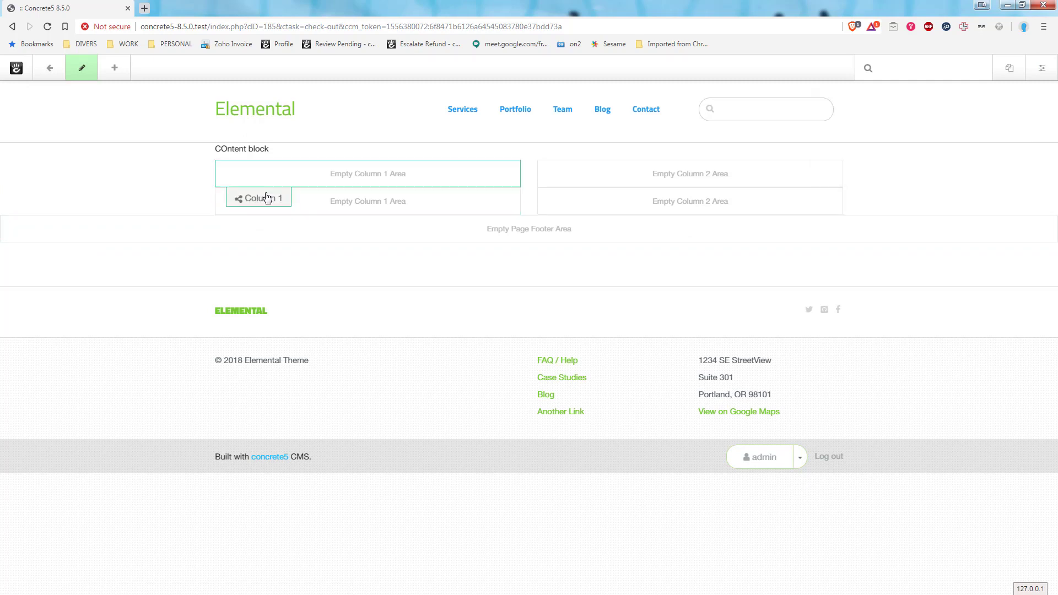
Add a Content block reading "Layout content block" to Column 1 of the lower layout and save it.
click(262, 228)
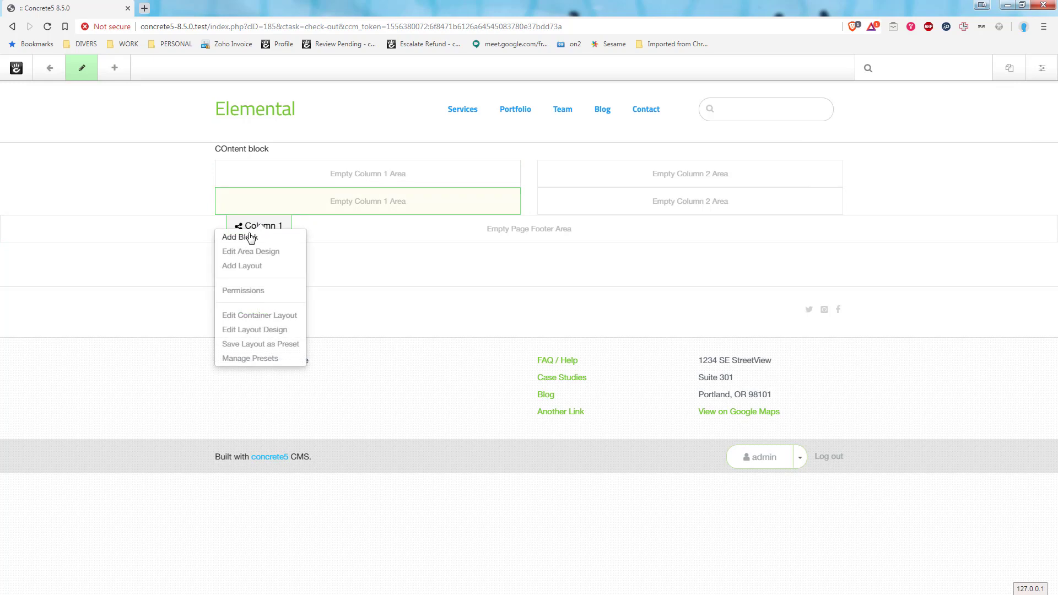
click(250, 236)
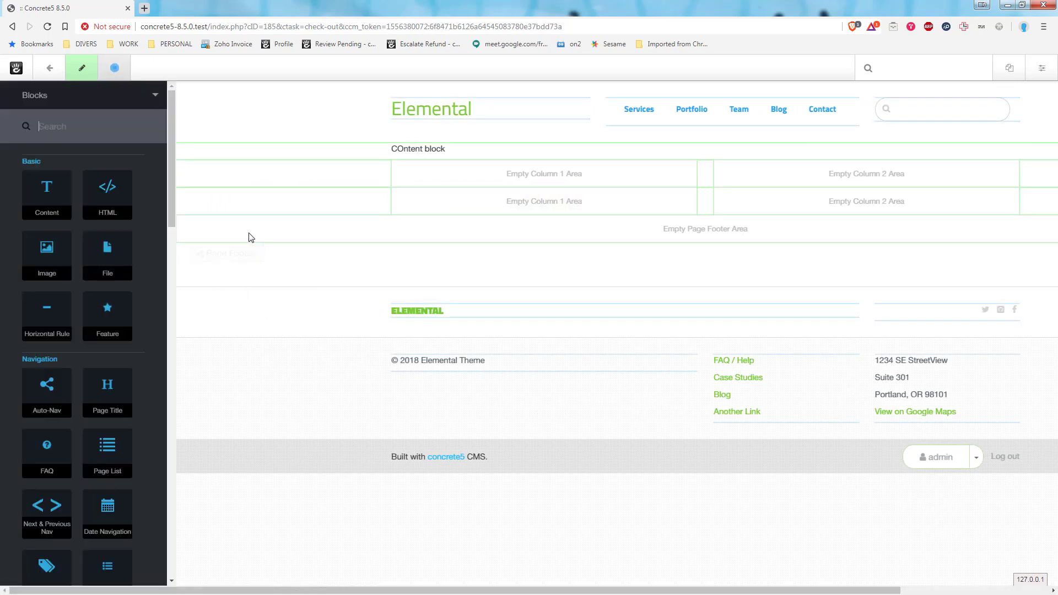
drag(35, 200, 406, 205)
click(50, 194)
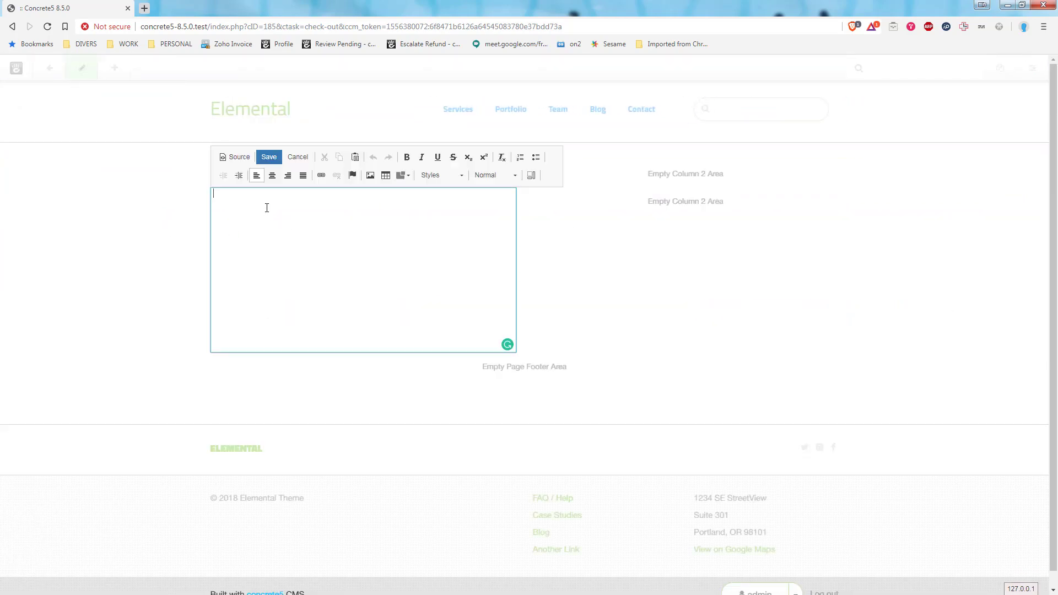
text(Layout content block)
click(270, 158)
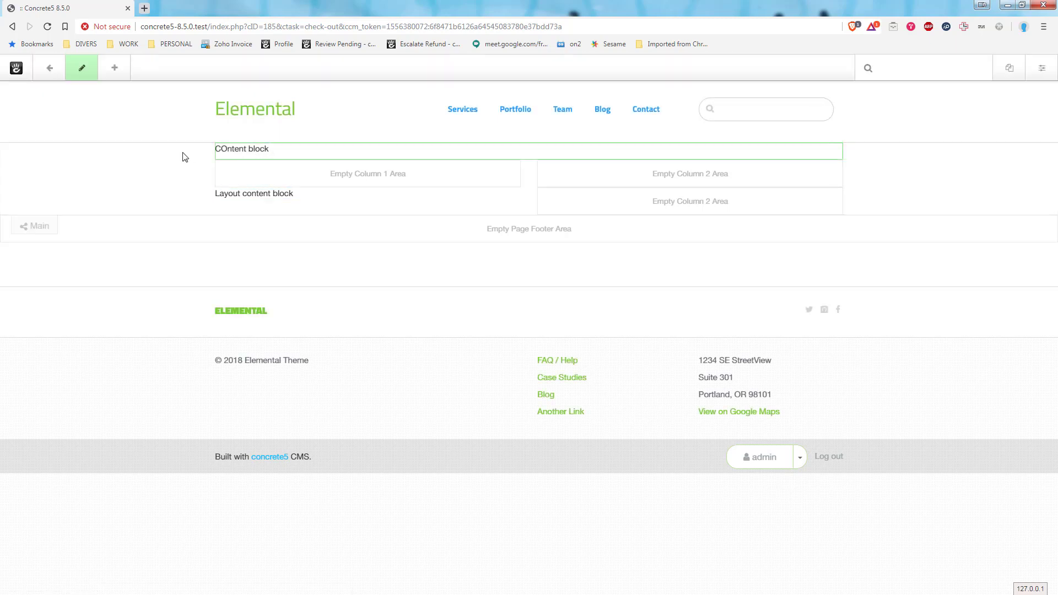
Set up the "COntent block" on child pages, adding a new instance where the block does not appear.
click(245, 152)
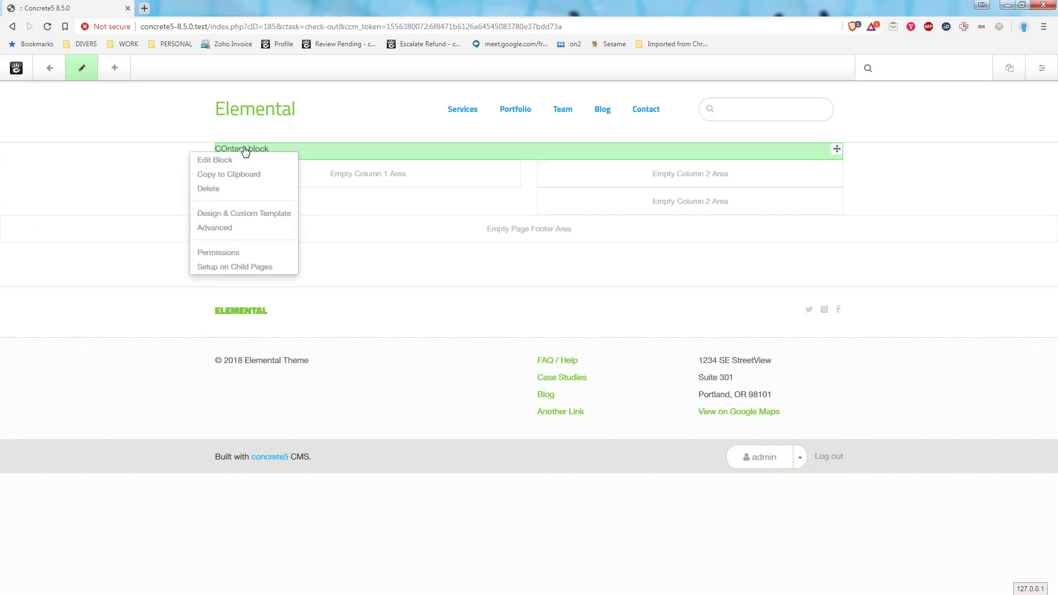
click(250, 268)
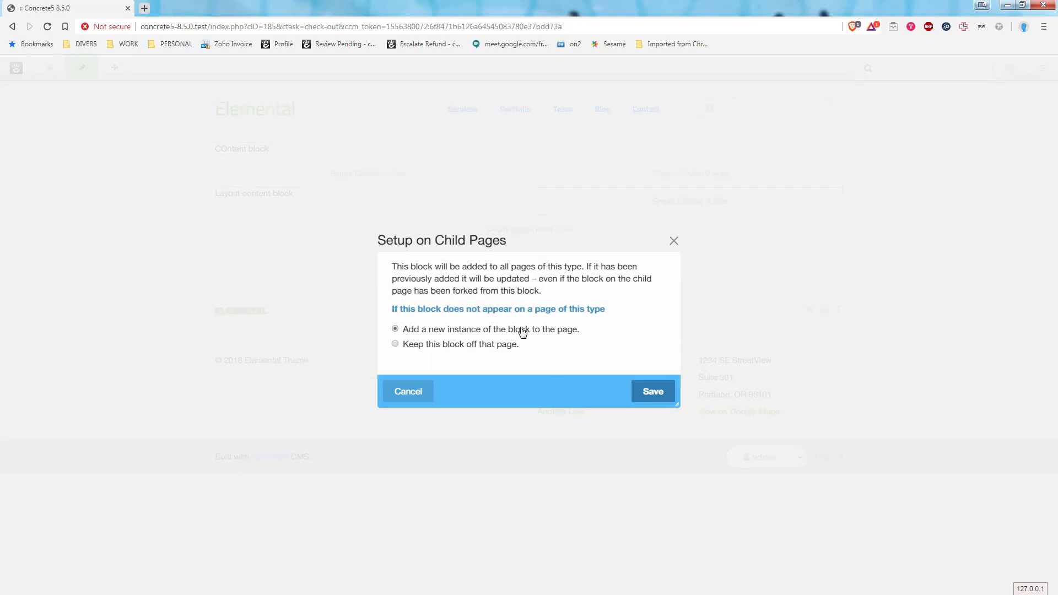
click(658, 395)
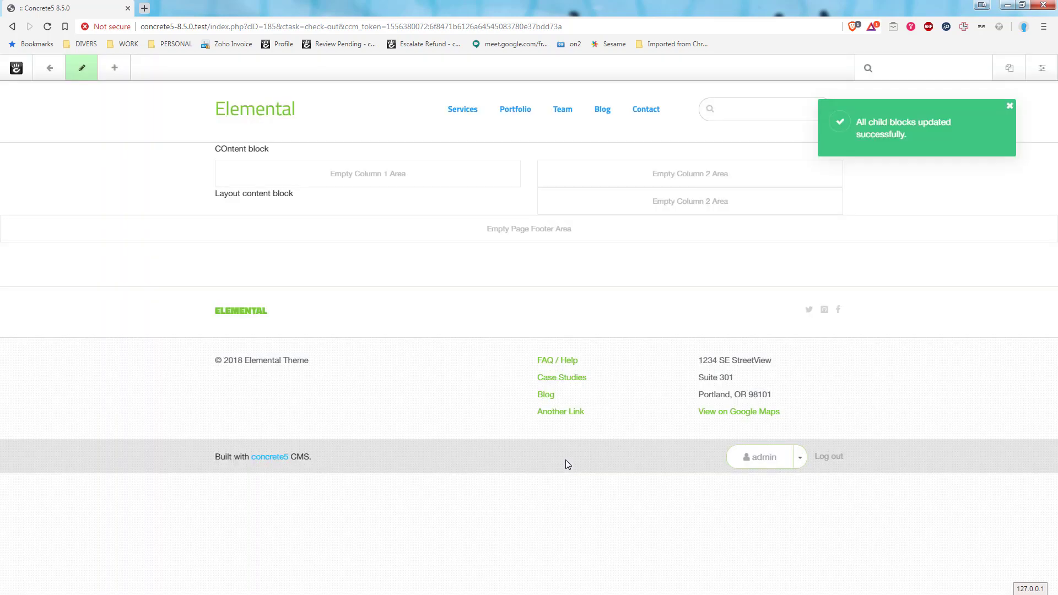
Set up the "Layout content block" on child pages, adding a new instance where missing, and leave edit mode.
click(336, 182)
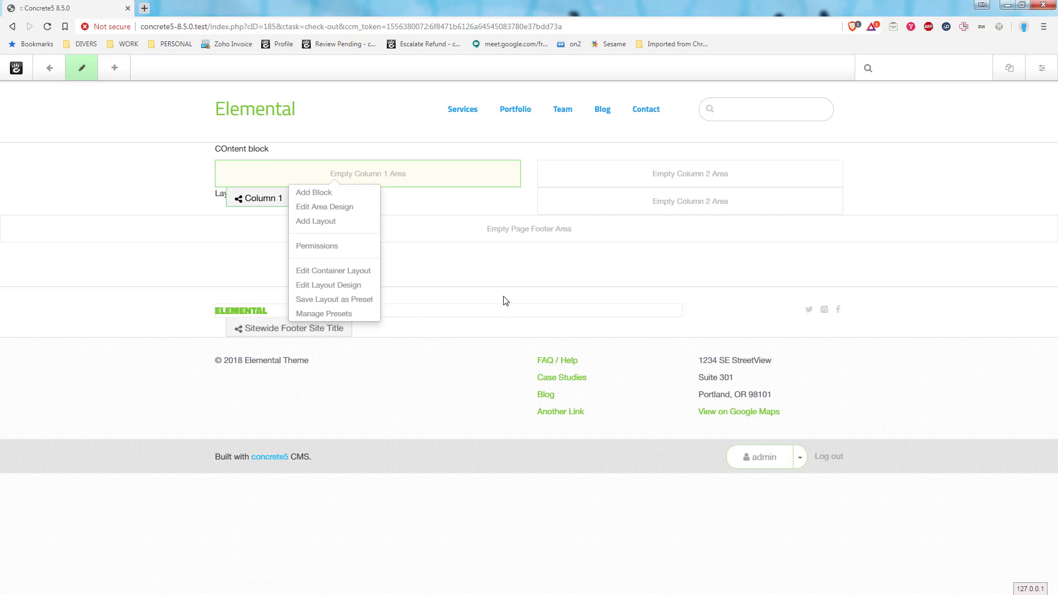
click(201, 137)
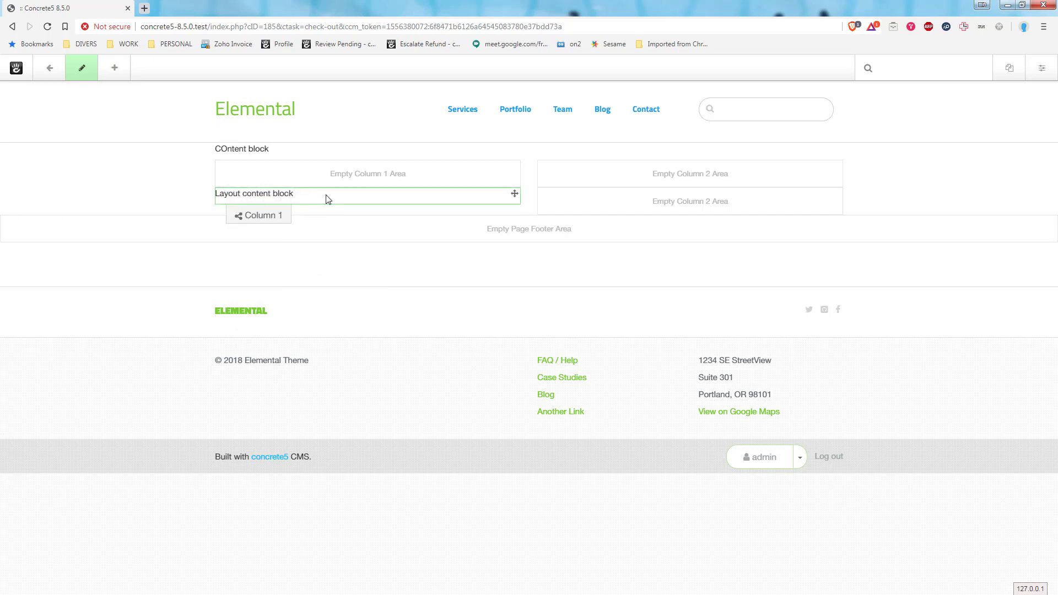
click(328, 199)
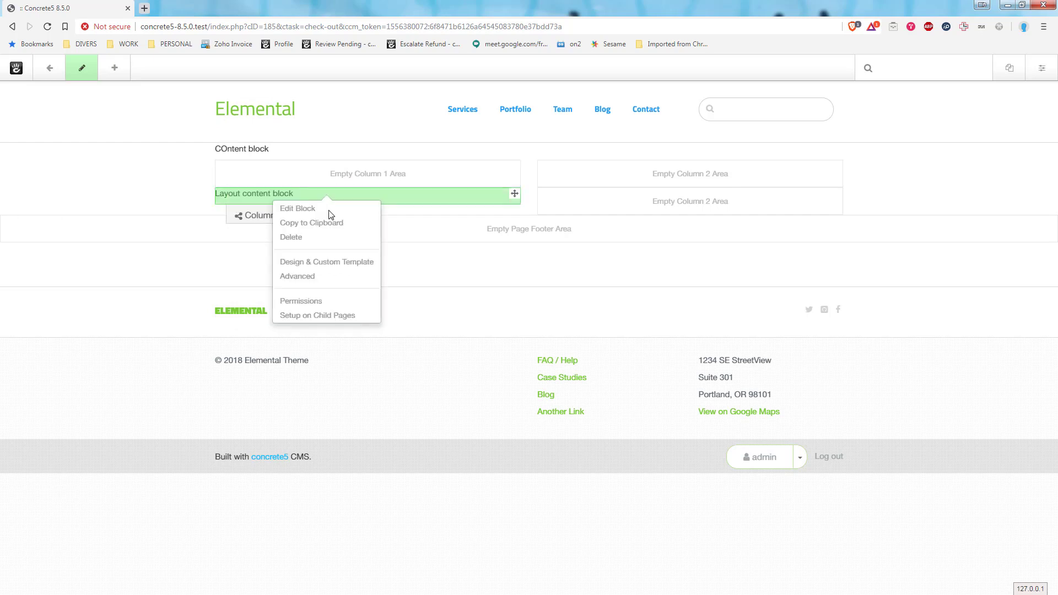
click(338, 315)
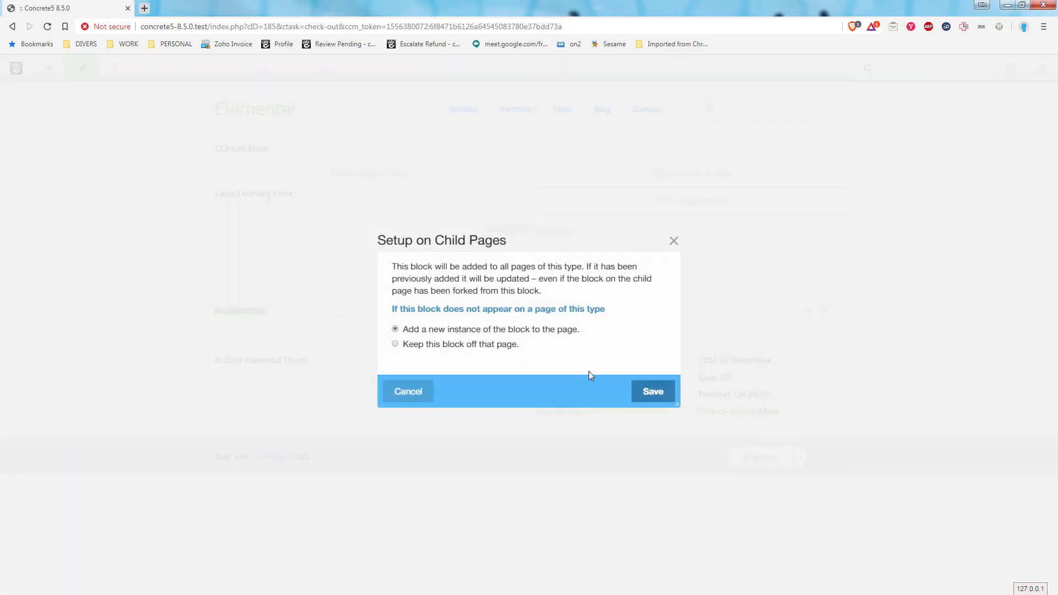
click(660, 392)
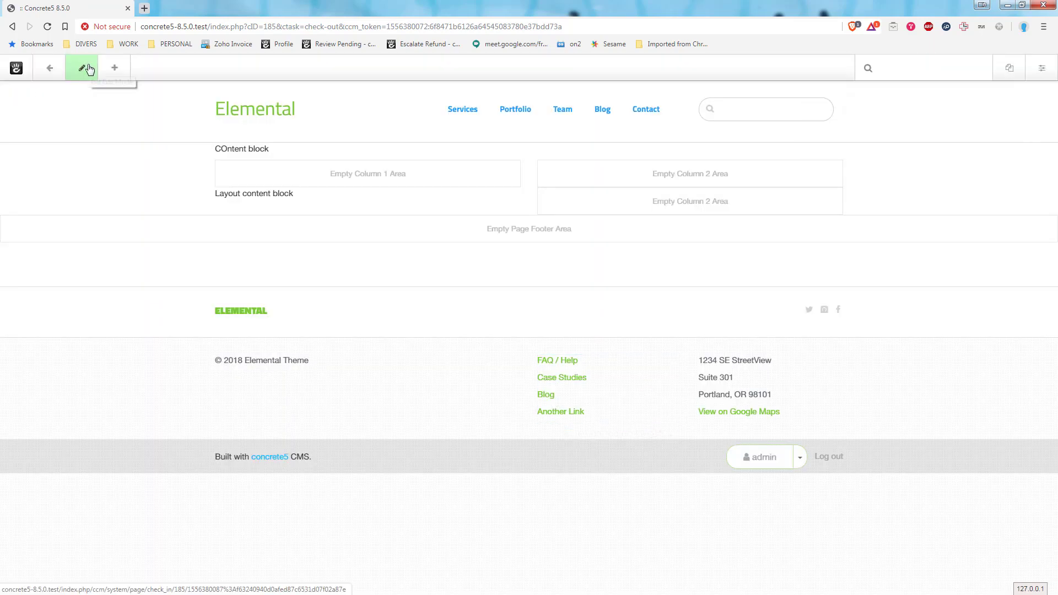
click(88, 69)
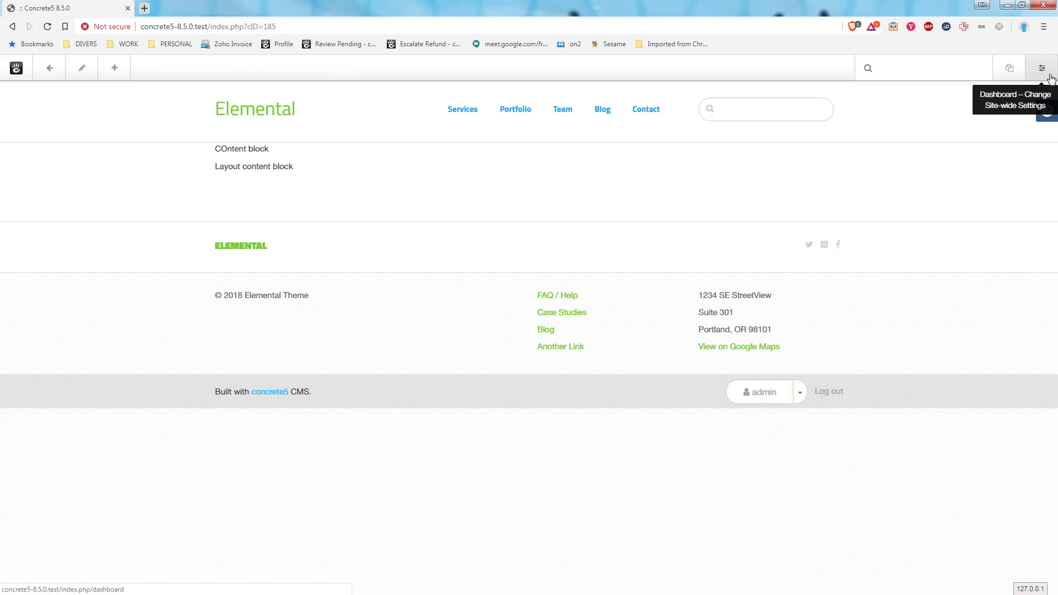
Open the full sitemap from the dashboard and visit the Services page.
click(1050, 77)
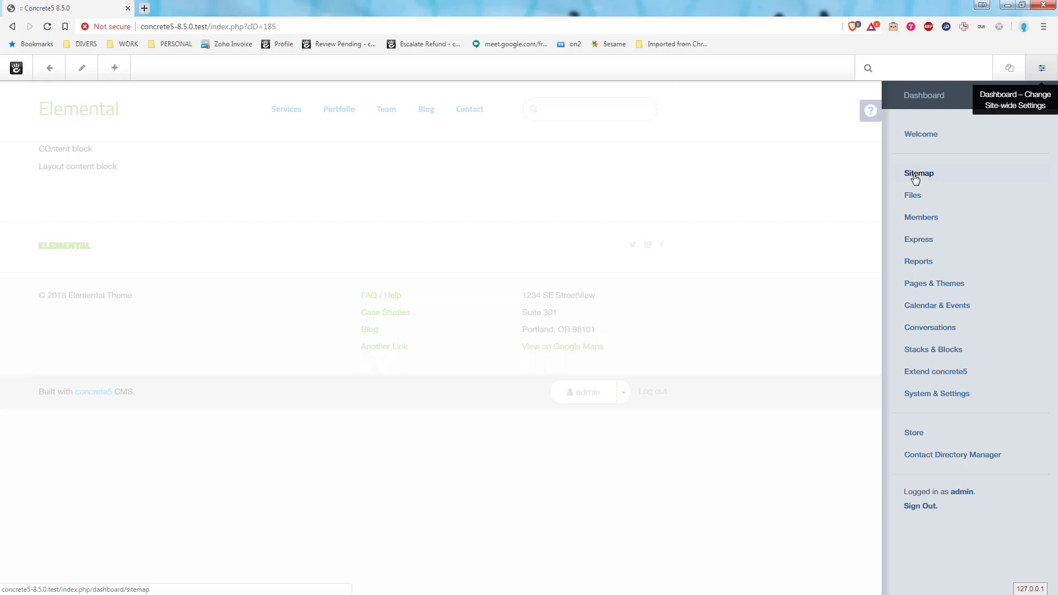
click(916, 174)
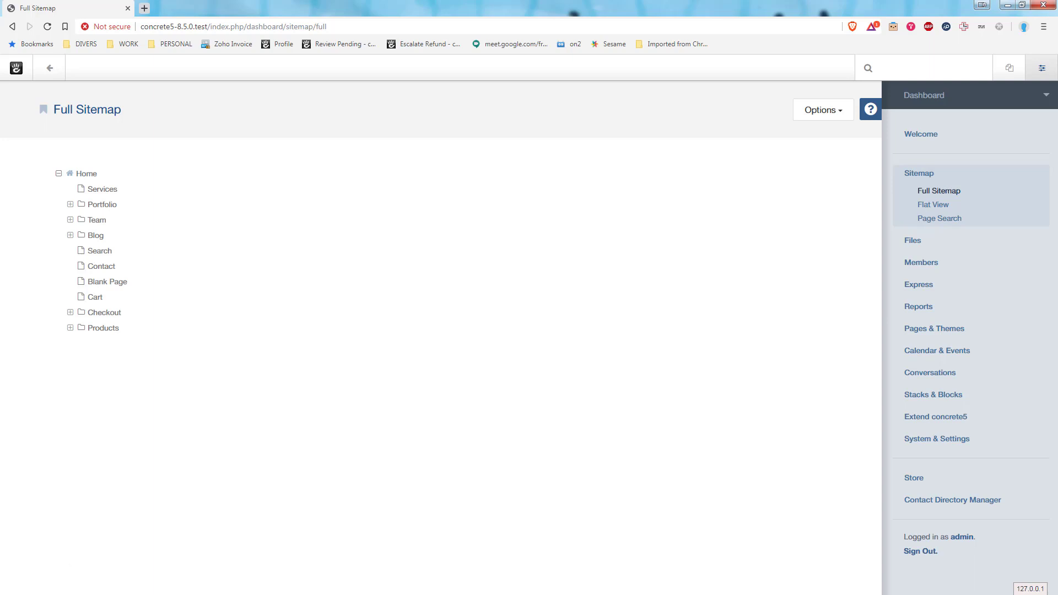
click(98, 193)
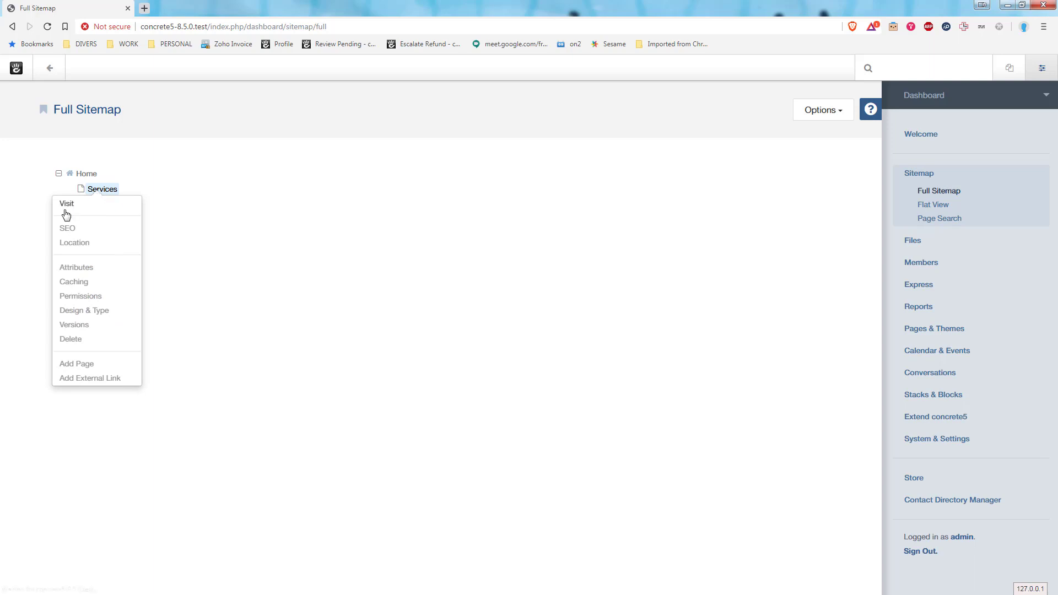
click(67, 204)
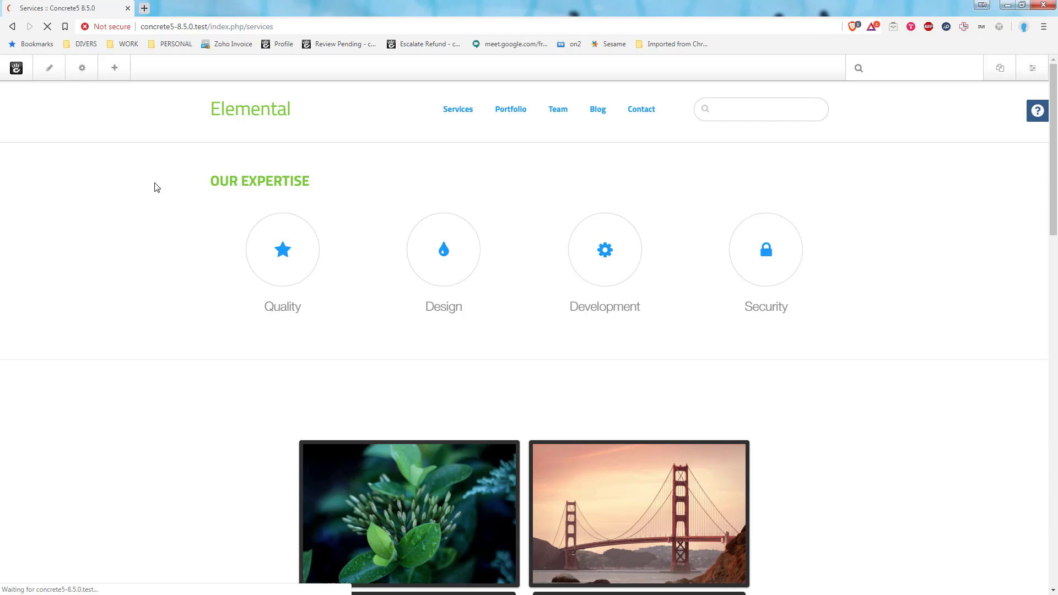
Look through the Services page for the blocks pushed from the page type defaults, highlighting the "COntent block" text.
scroll(196, 197, down, 10)
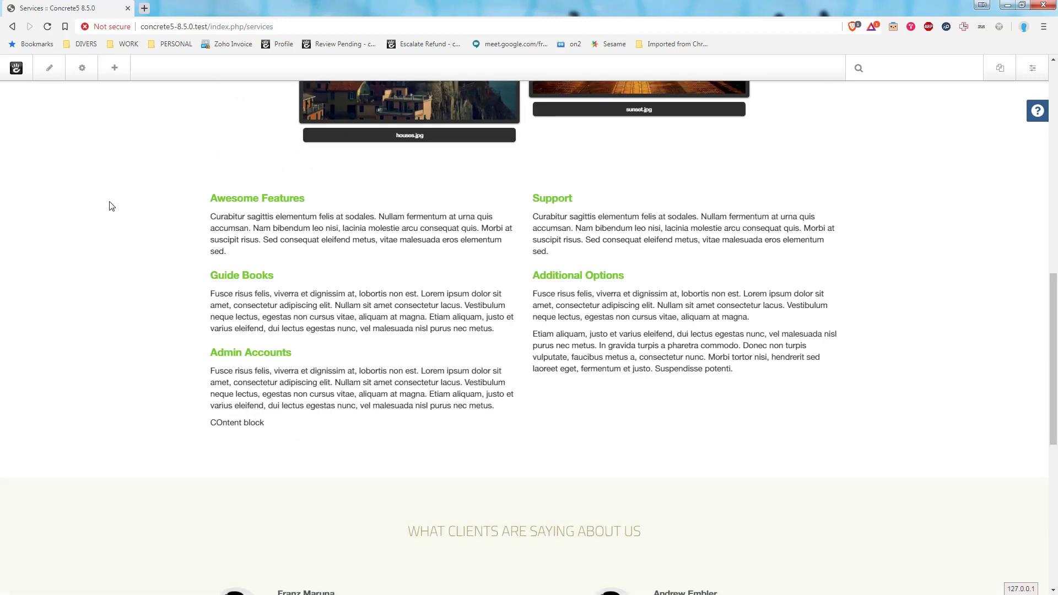
scroll(111, 205, down, 5)
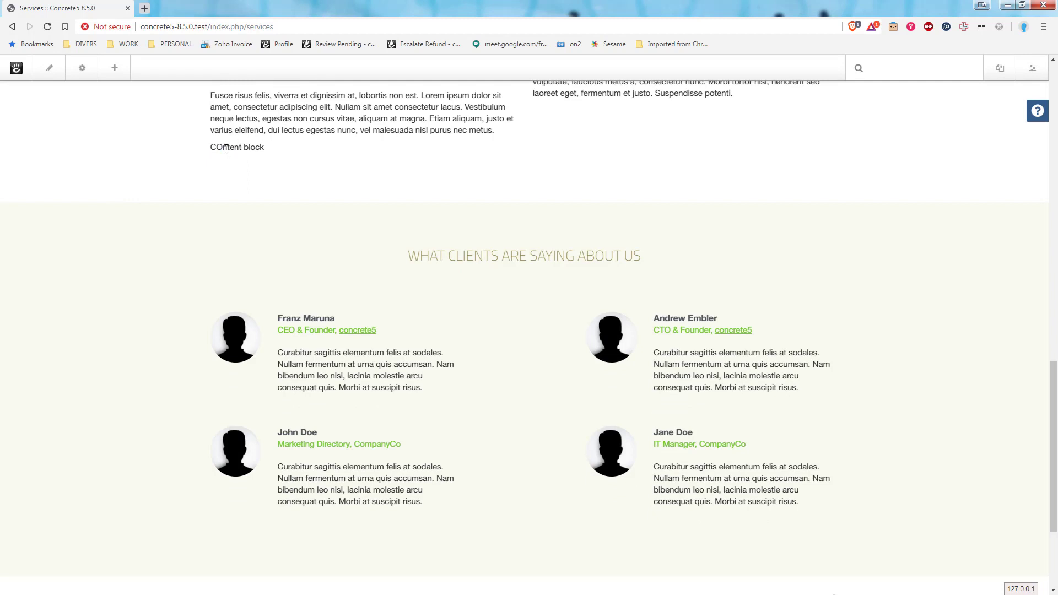
drag(216, 148, 256, 148)
scroll(267, 207, up, 2)
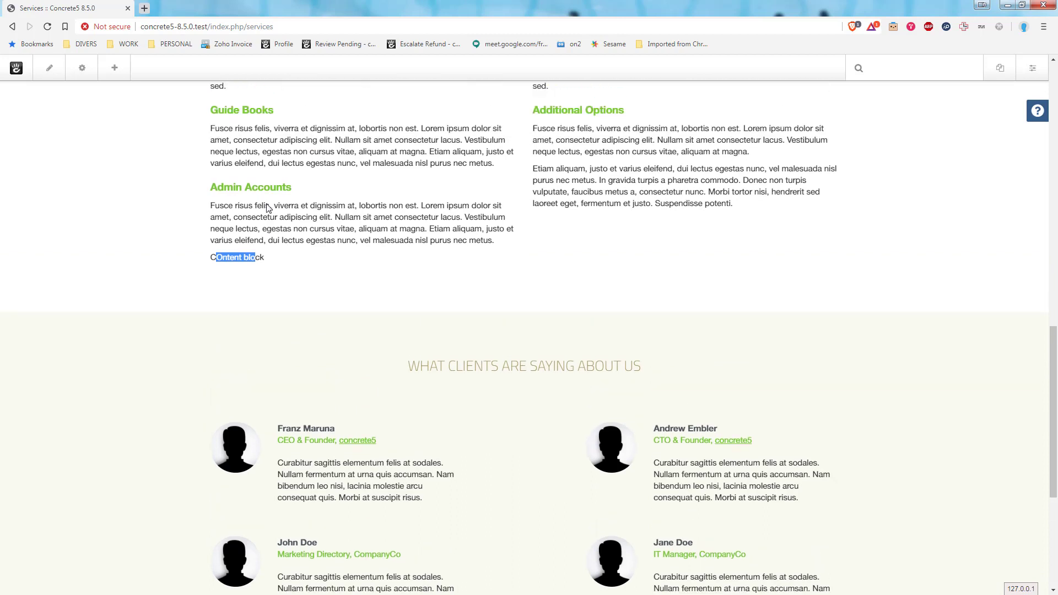
Inspect the Services page's main area and its layout columns in edit mode, and leave edit mode.
click(49, 68)
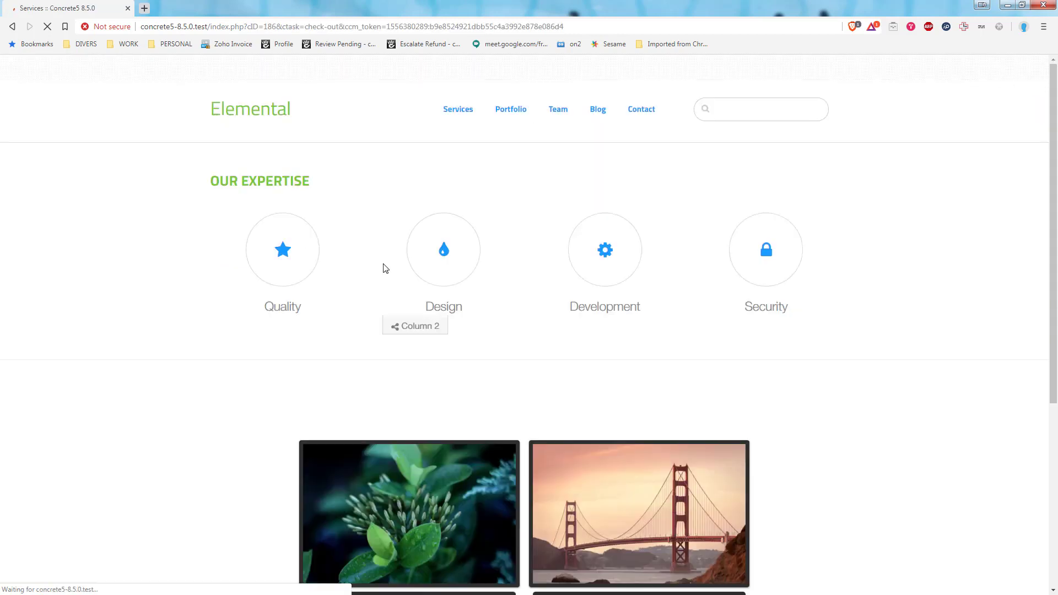
scroll(368, 268, down, 13)
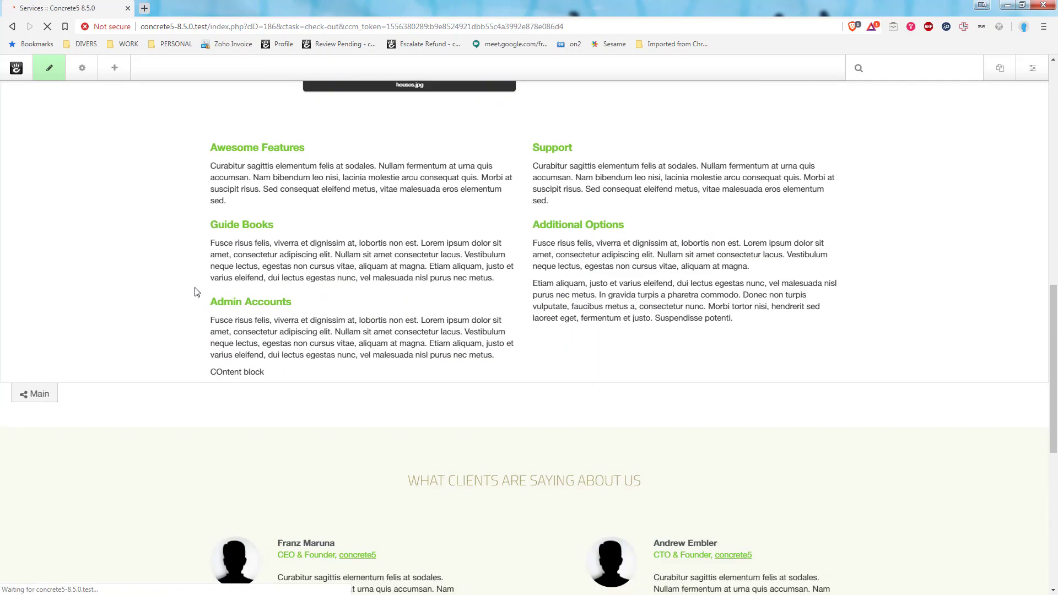
scroll(202, 296, down, 1)
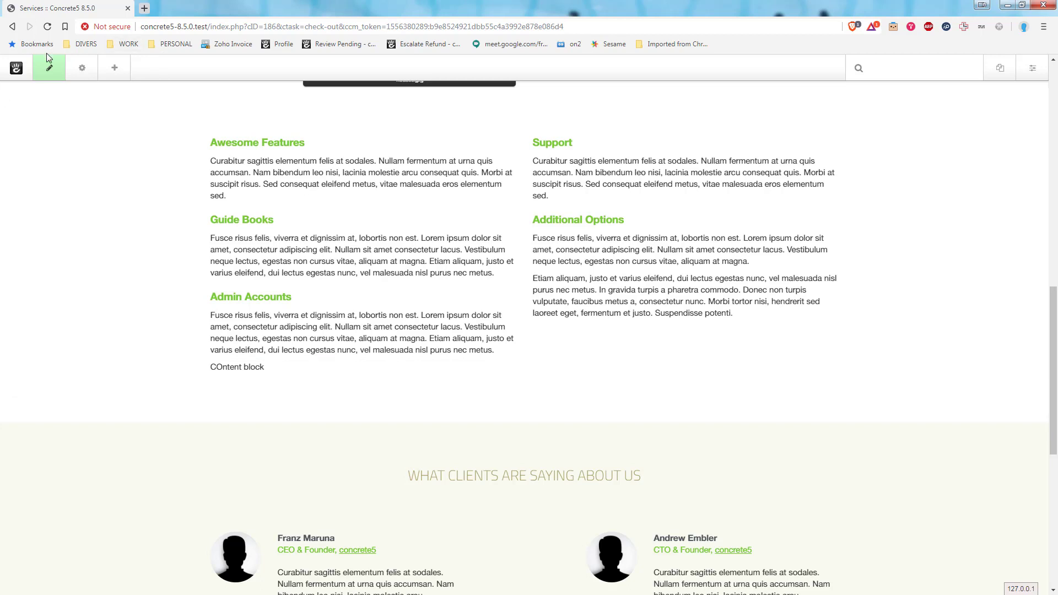
click(48, 66)
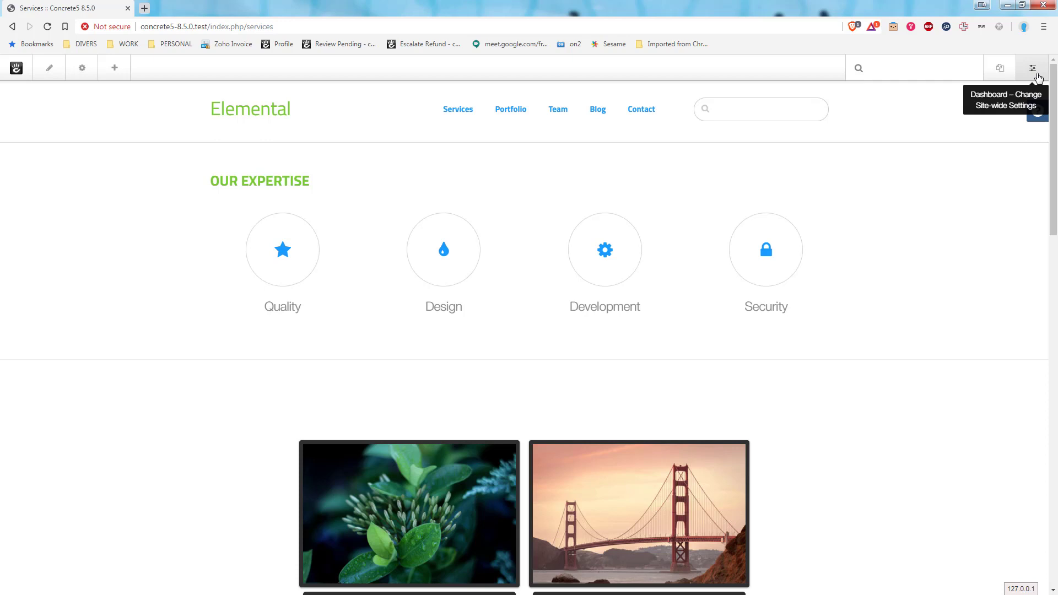
From the full sitemap, add an Empty Page named "Test page" under Home and publish it.
click(1033, 68)
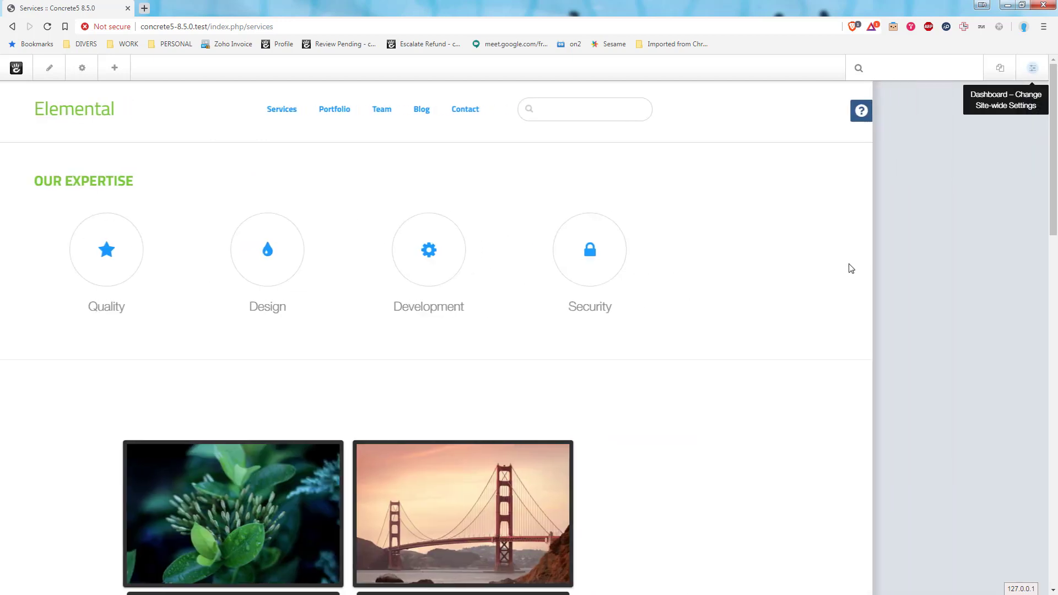
click(912, 174)
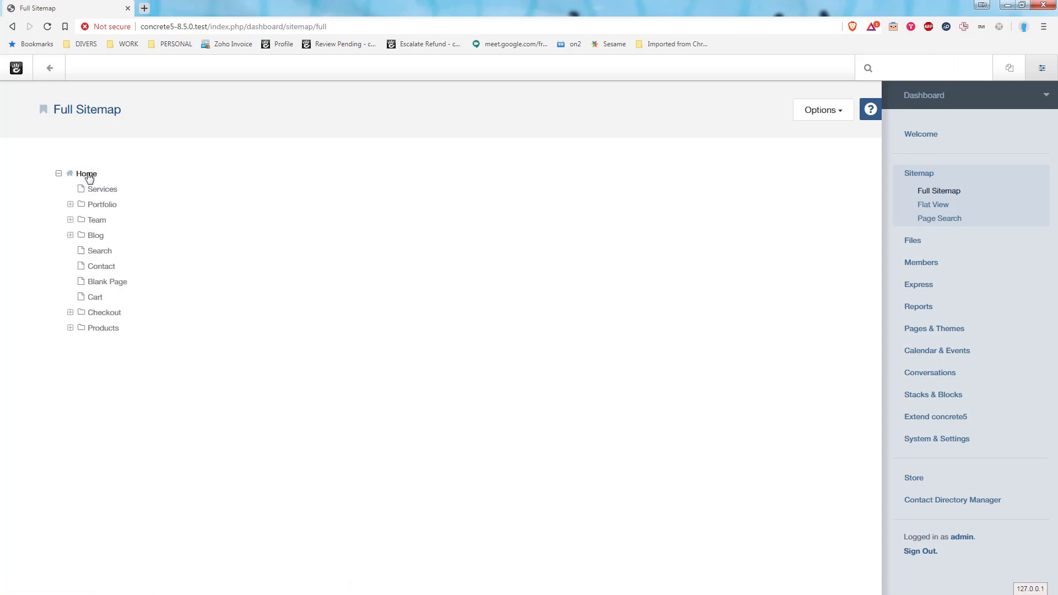
click(88, 174)
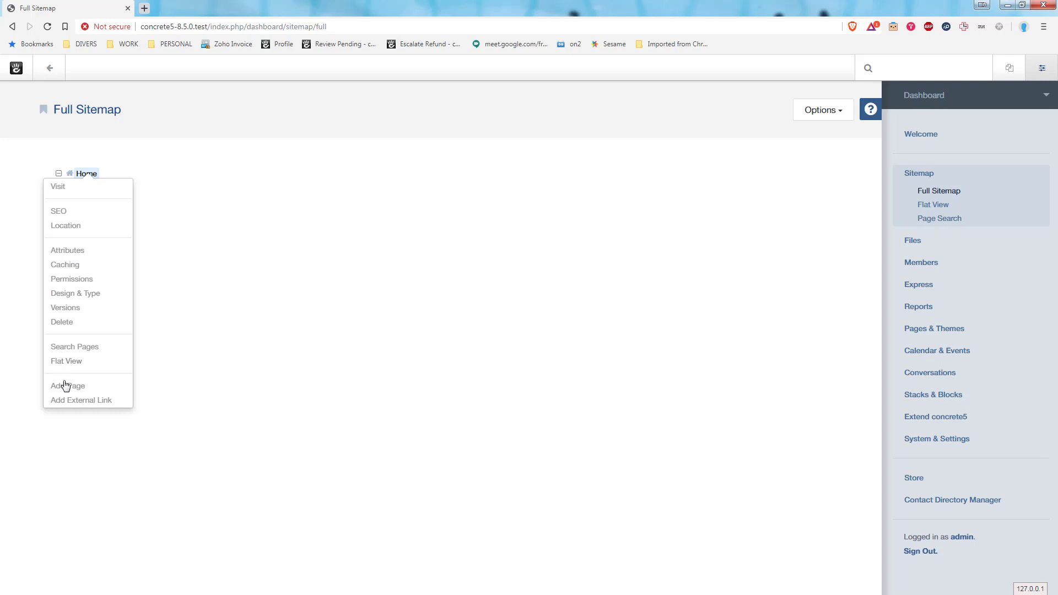
click(65, 385)
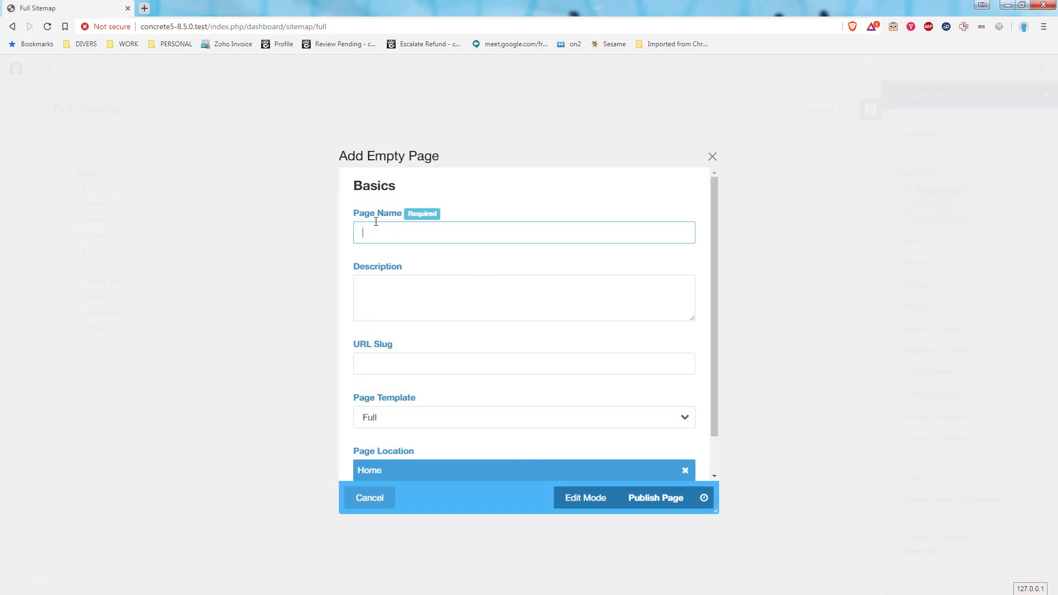
text(Test page)
scroll(487, 305, down, 1)
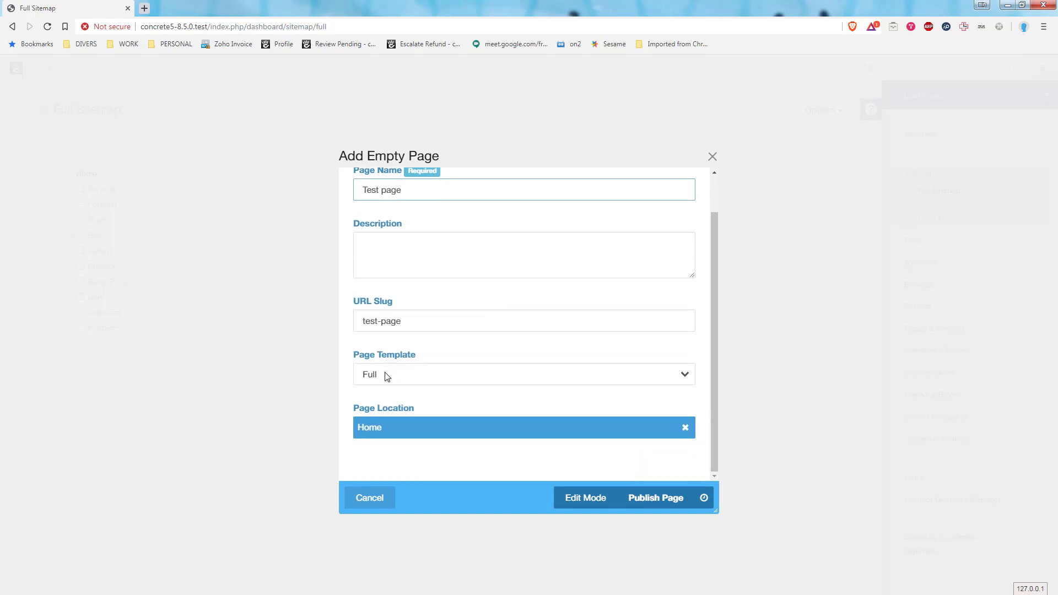
click(664, 502)
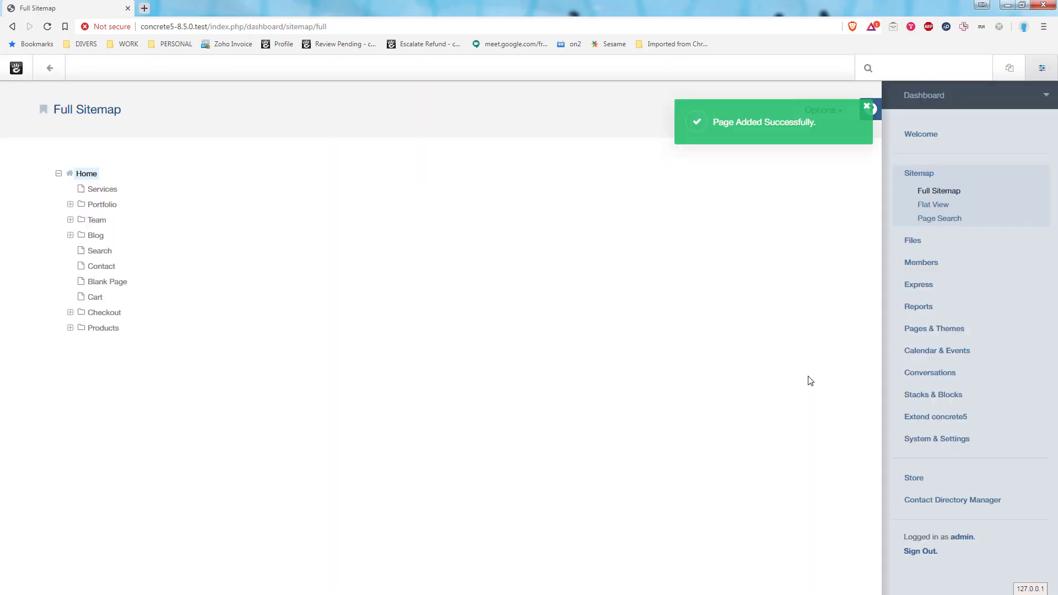
Visit the new Test page from the sitemap and put it into edit mode.
click(113, 347)
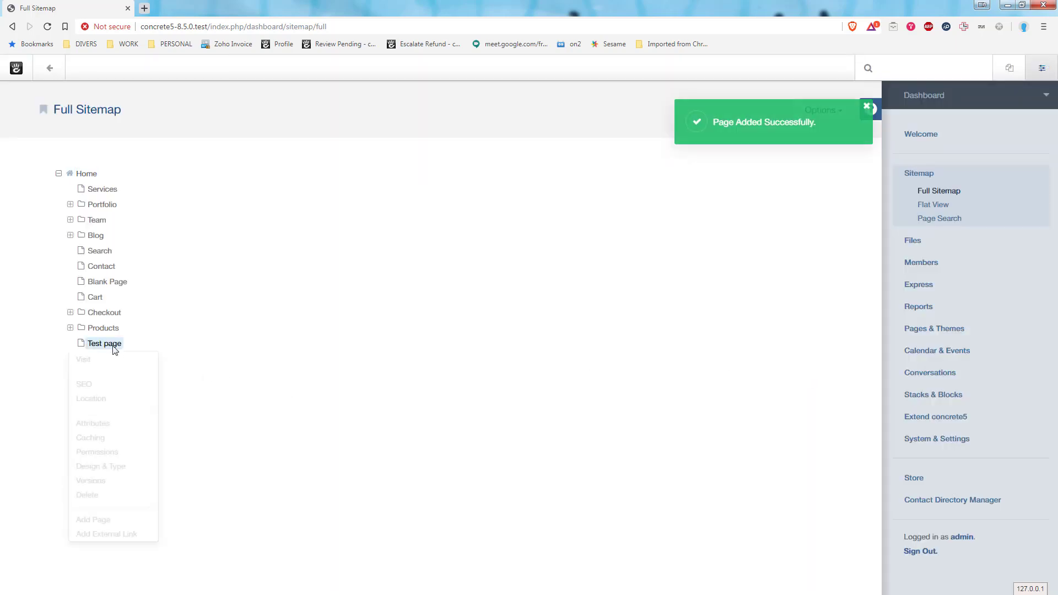
click(85, 361)
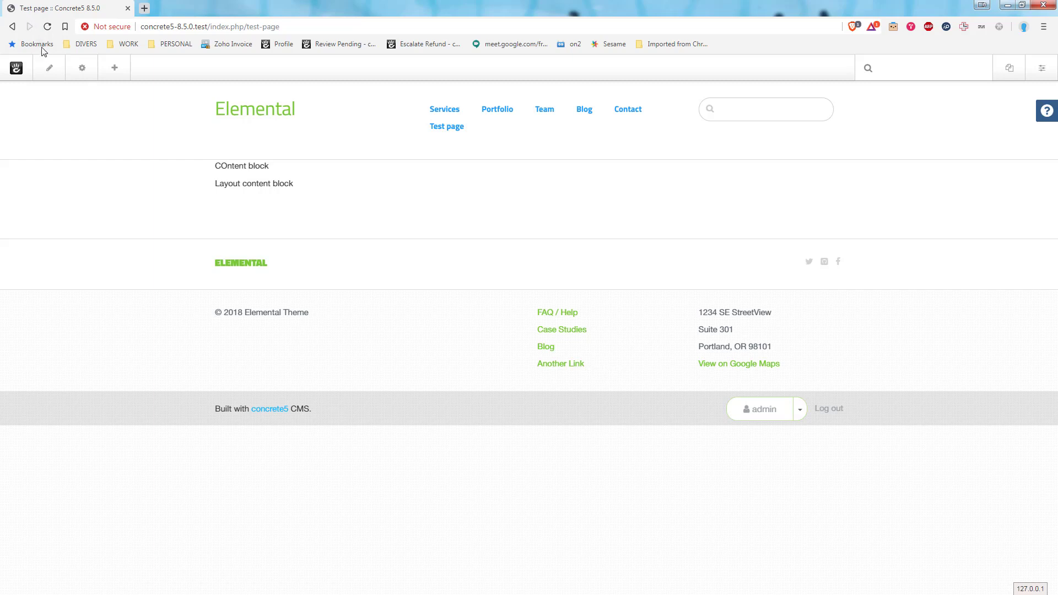
click(55, 71)
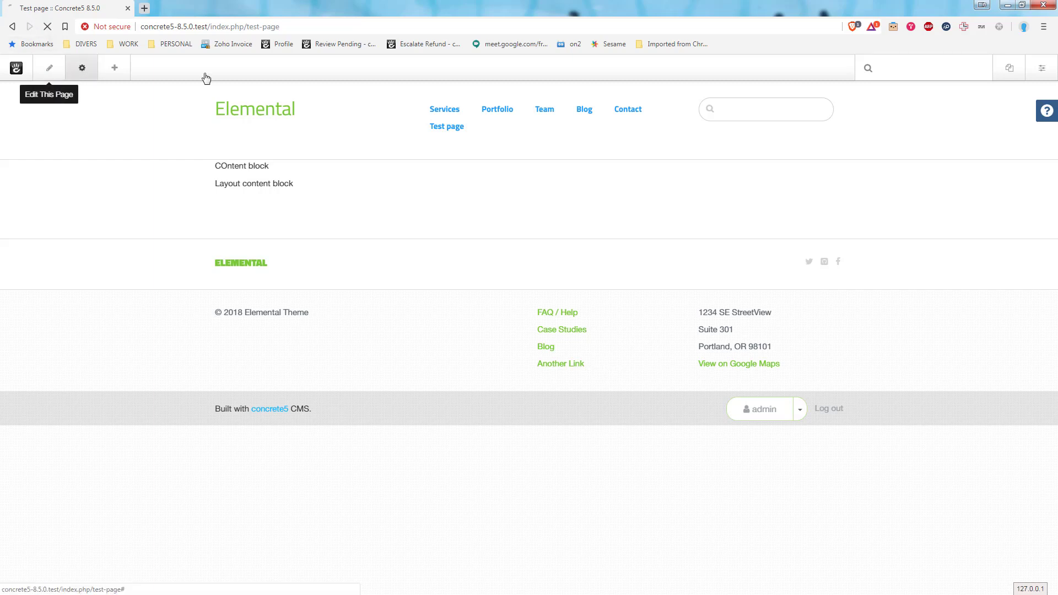